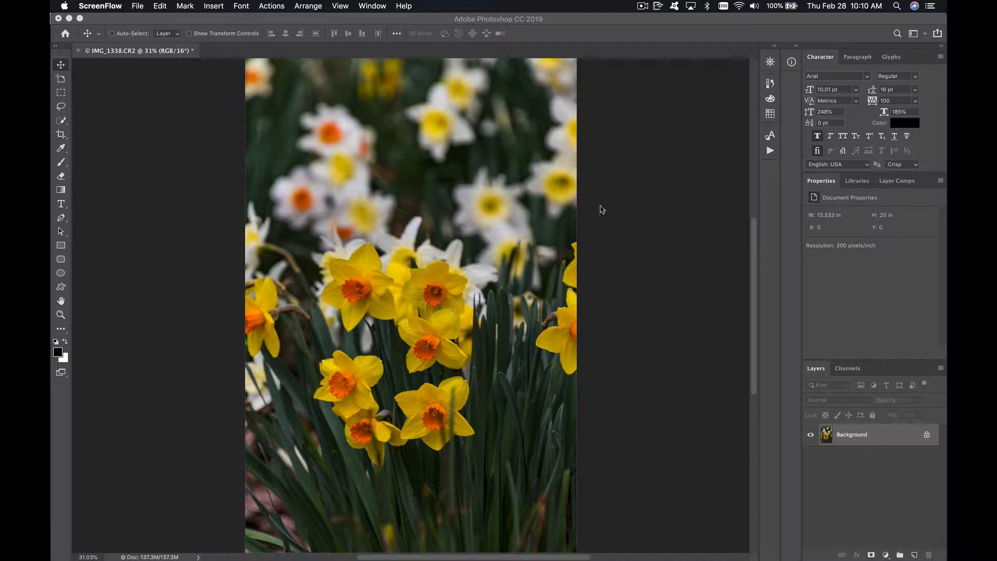
Duplicate the Background layer as a layer named dreamy and convert it to a smart object
click(853, 436)
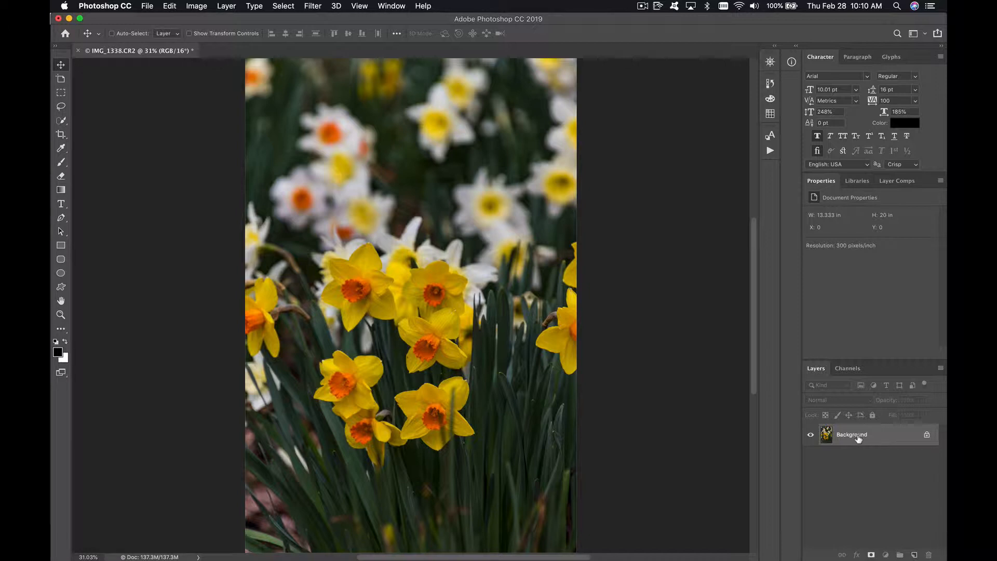
key(super+j)
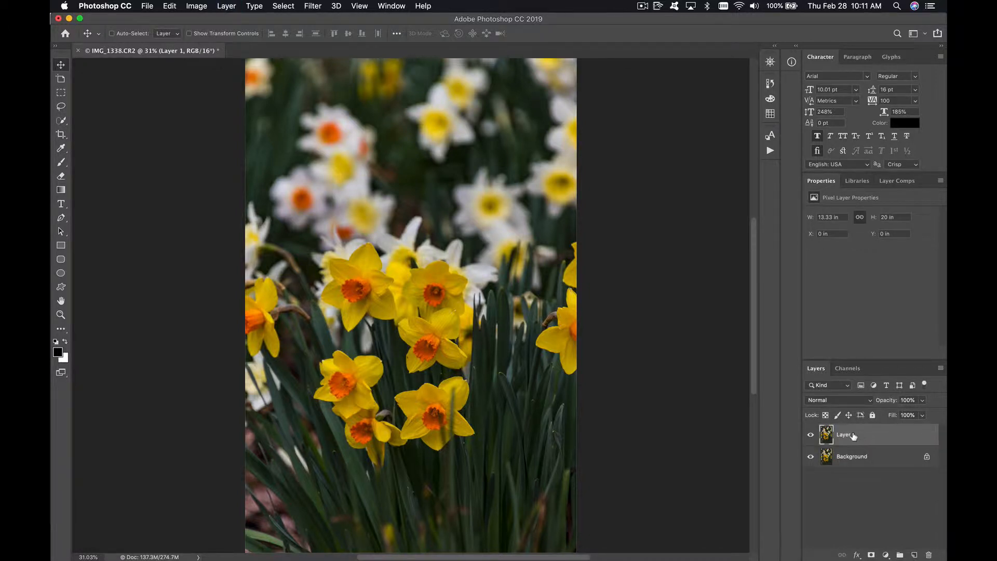
double_click(852, 435)
text(dreamy)
key(Return)
right_click(878, 436)
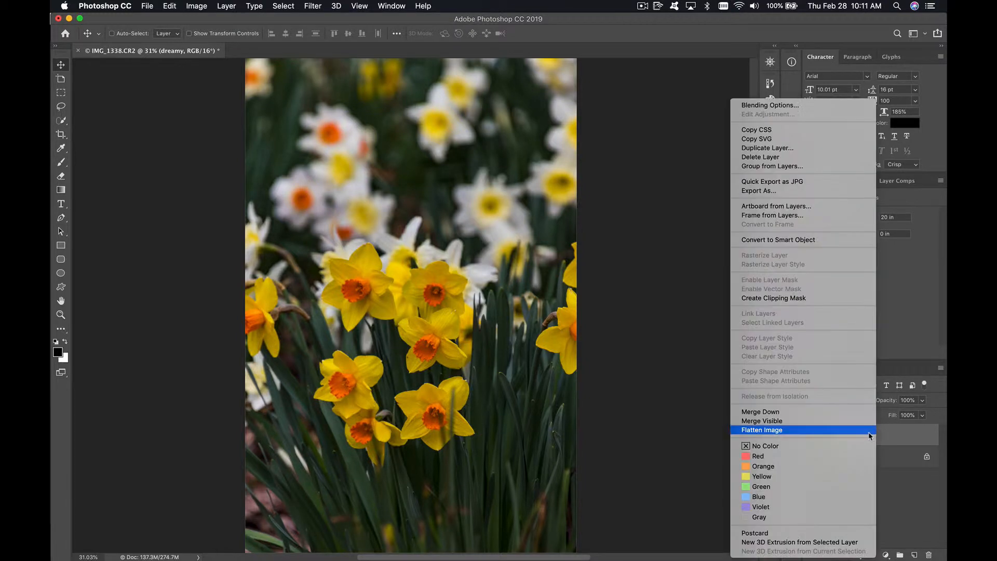
click(829, 240)
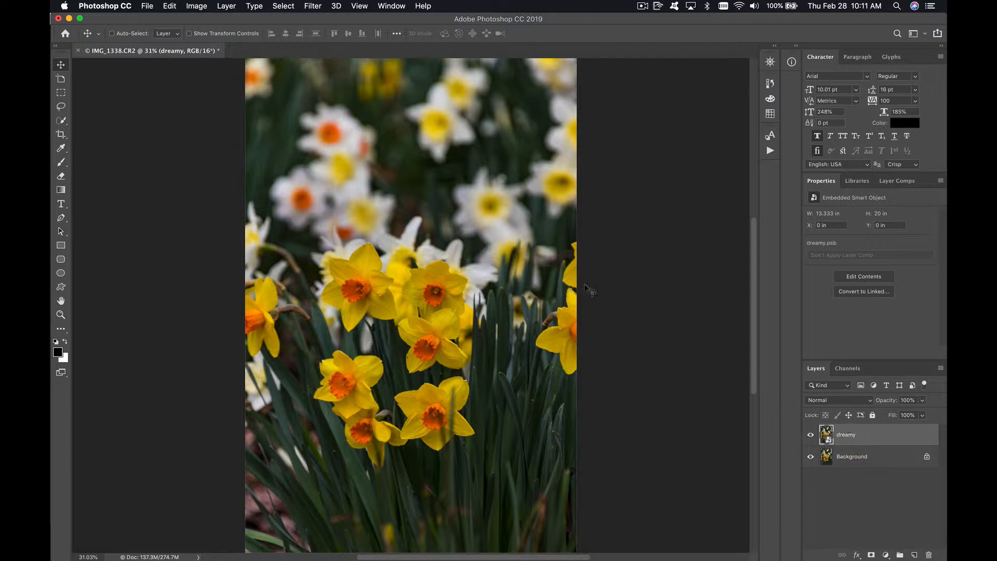
Apply a Gaussian Blur with a radius of 100.1 pixels to the dreamy layer
click(313, 6)
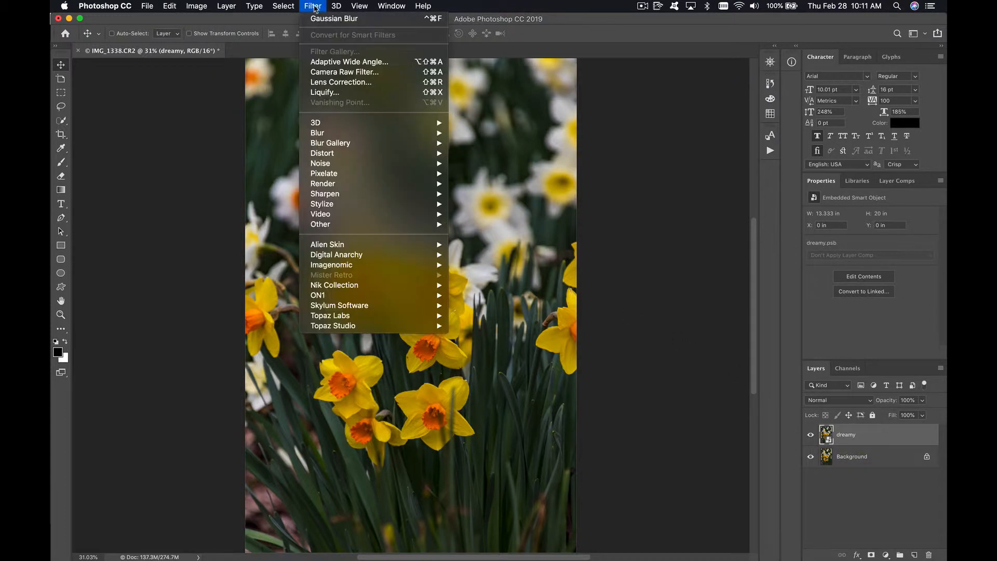
mouse_move(425, 133)
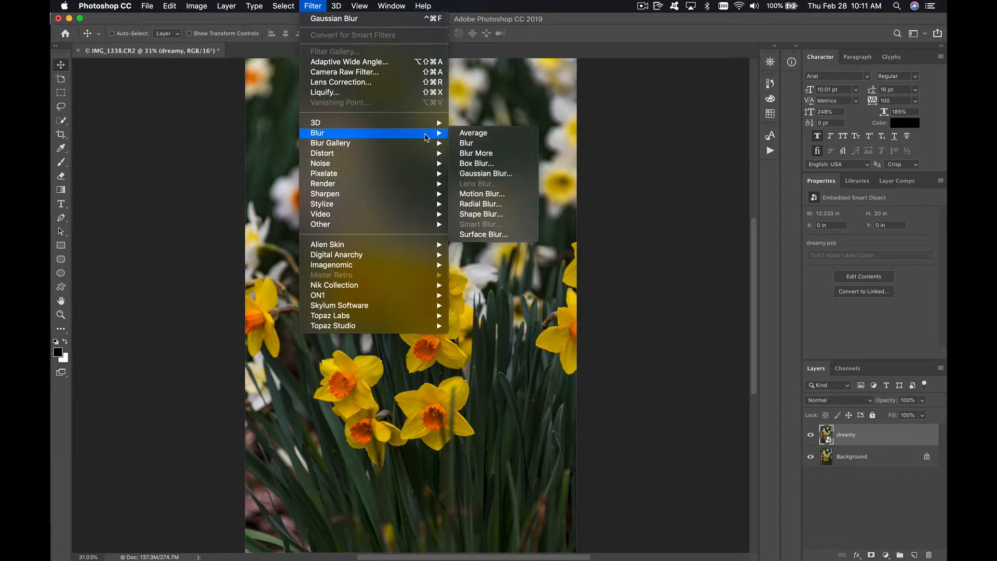
click(498, 176)
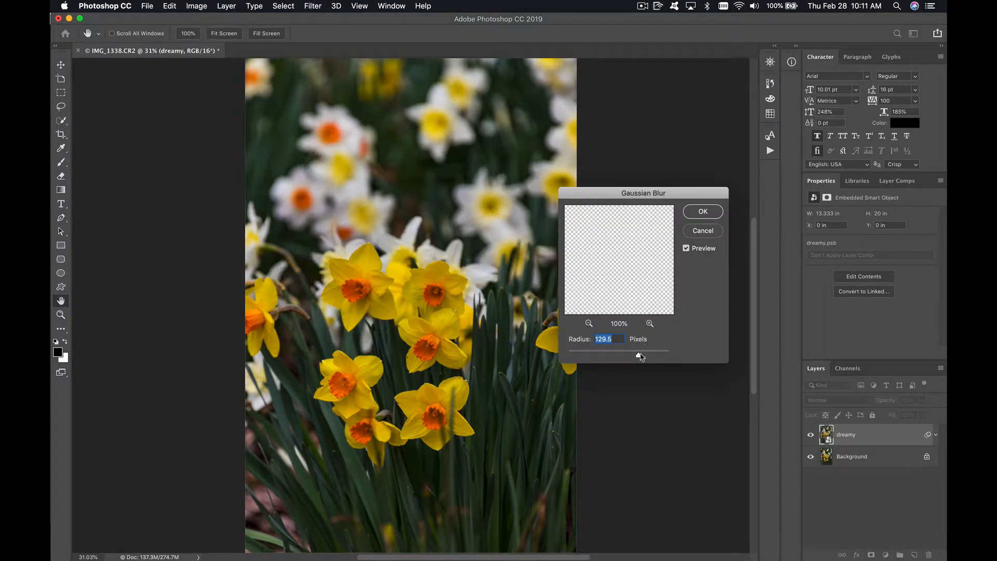
drag(642, 358, 633, 357)
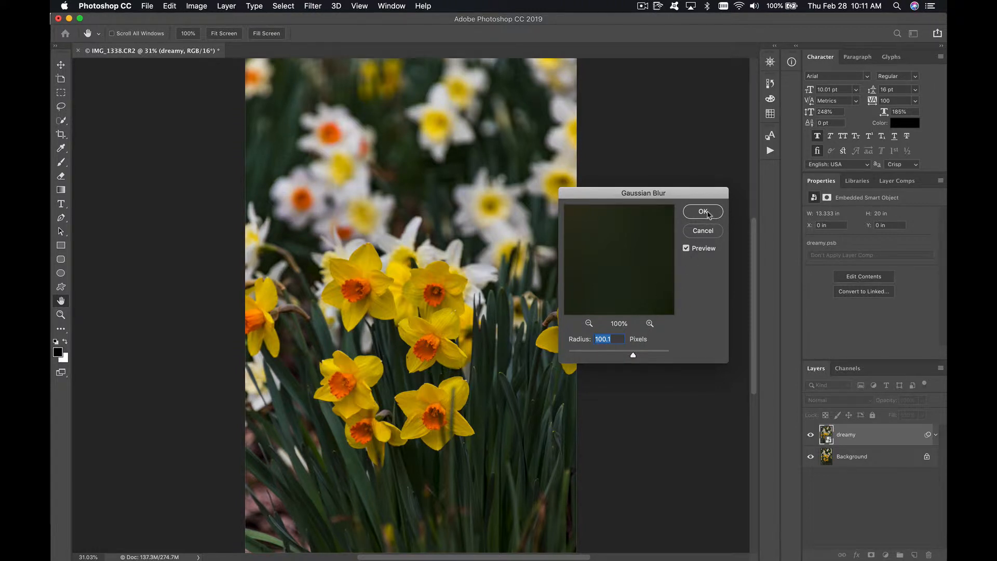
click(703, 212)
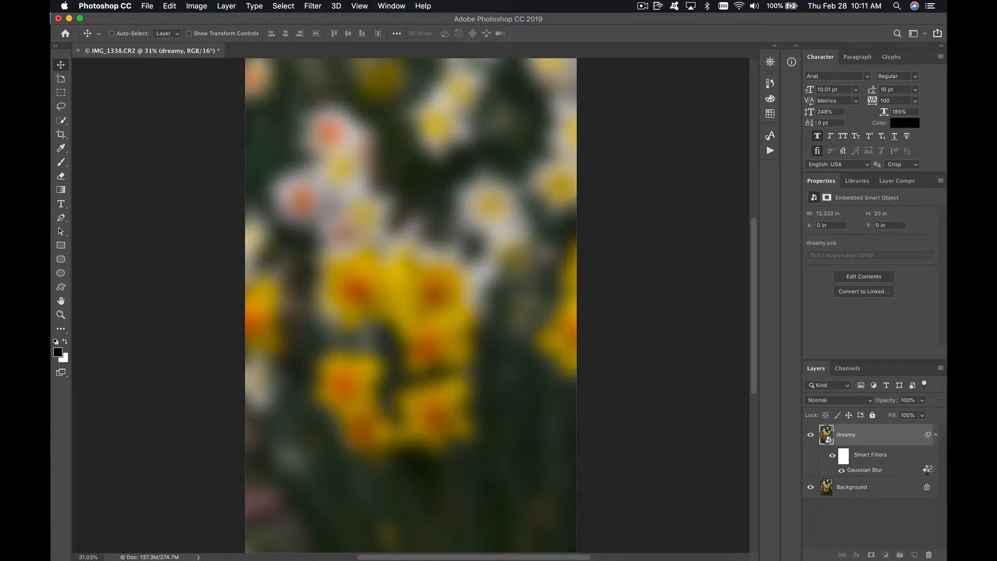
Set the blending mode of the dreamy layer's Gaussian Blur smart filter to Screen
double_click(929, 473)
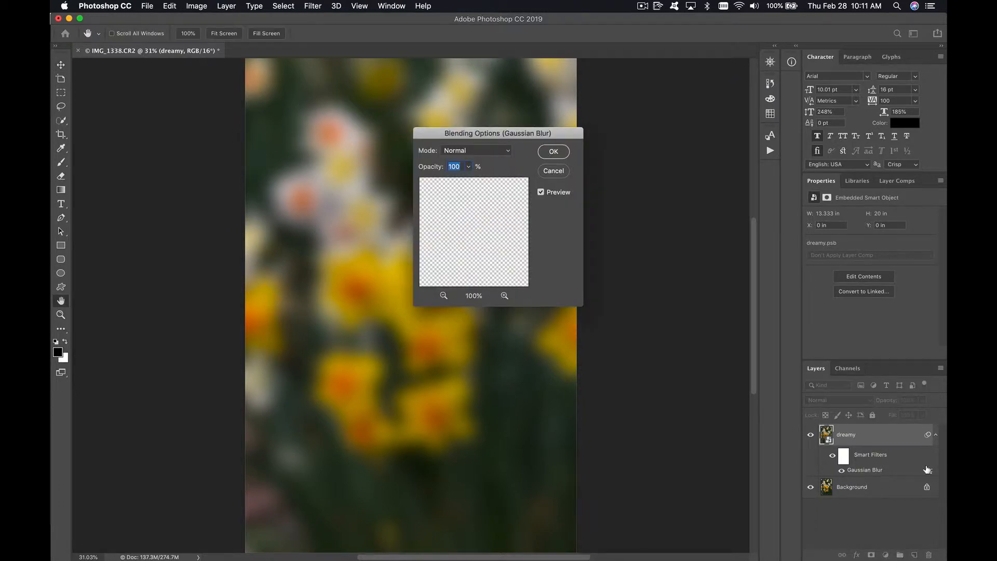
click(508, 151)
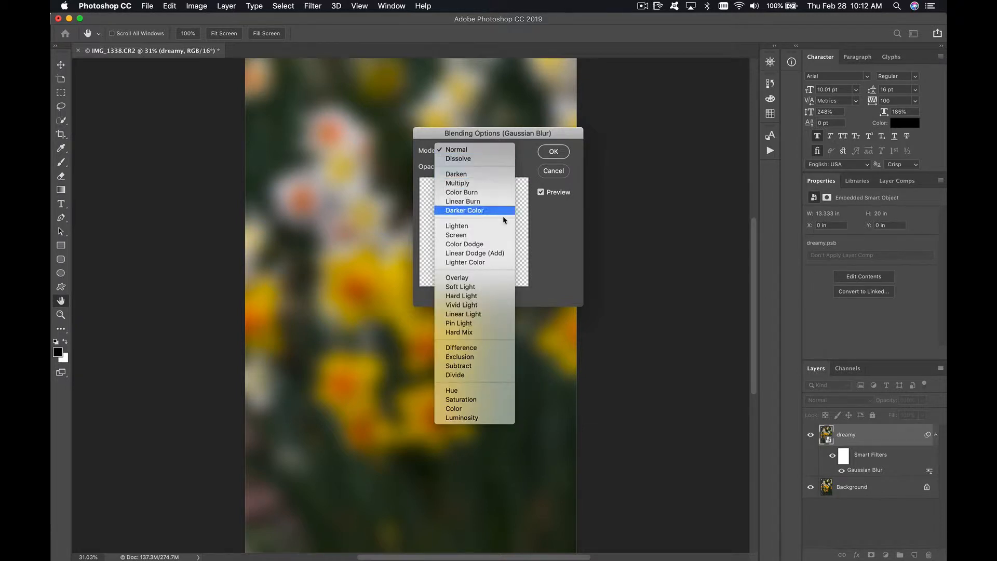
click(502, 279)
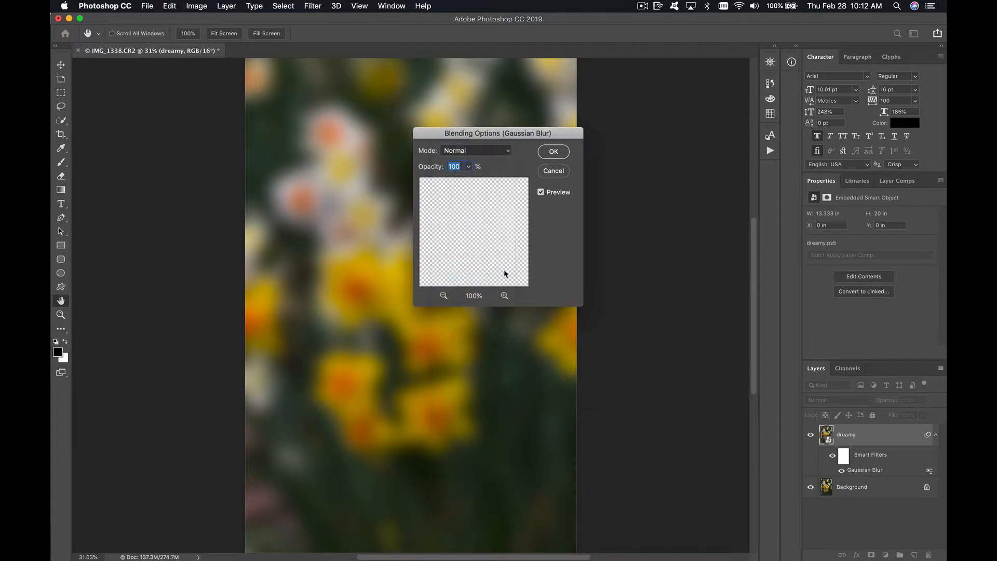
click(508, 152)
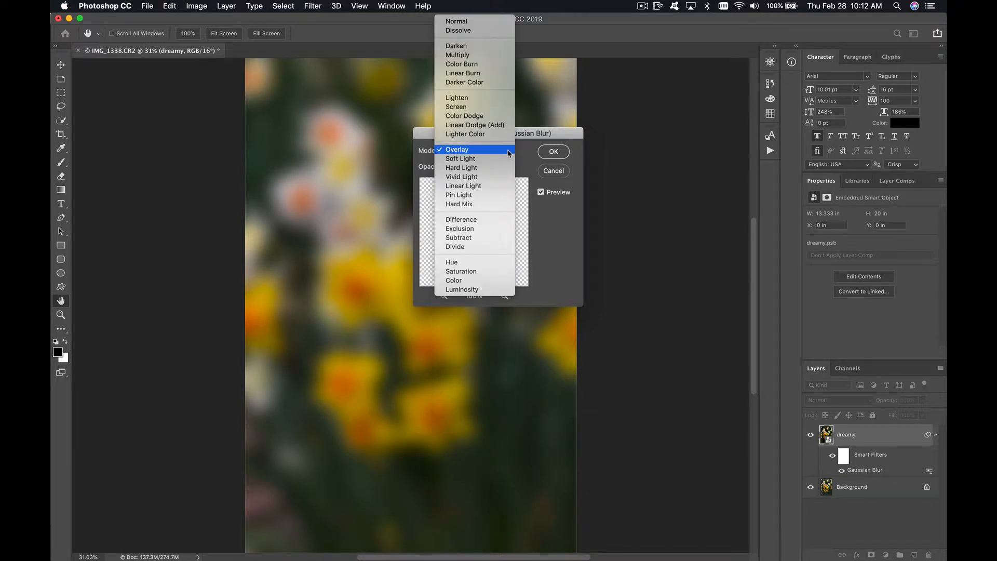
click(498, 110)
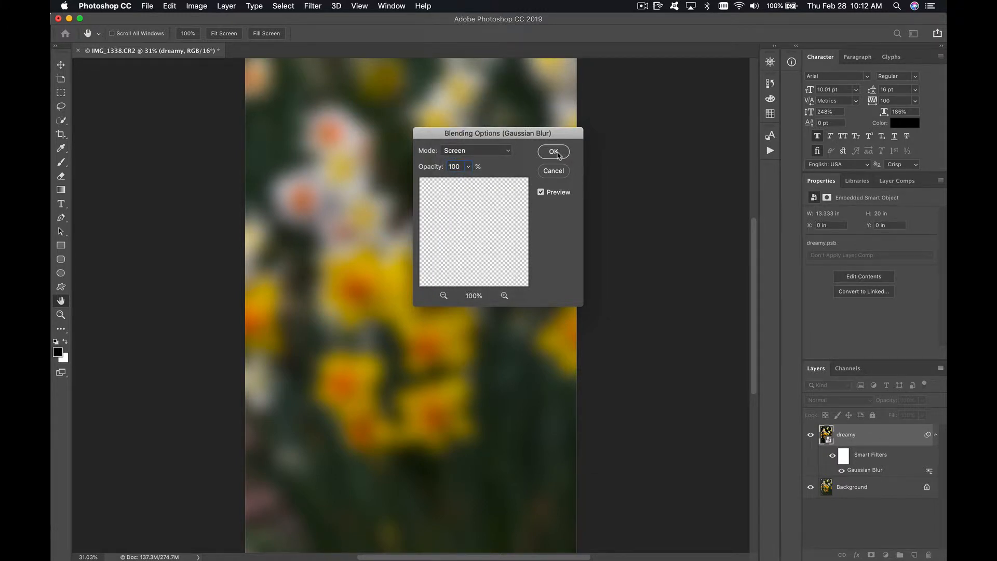
click(558, 154)
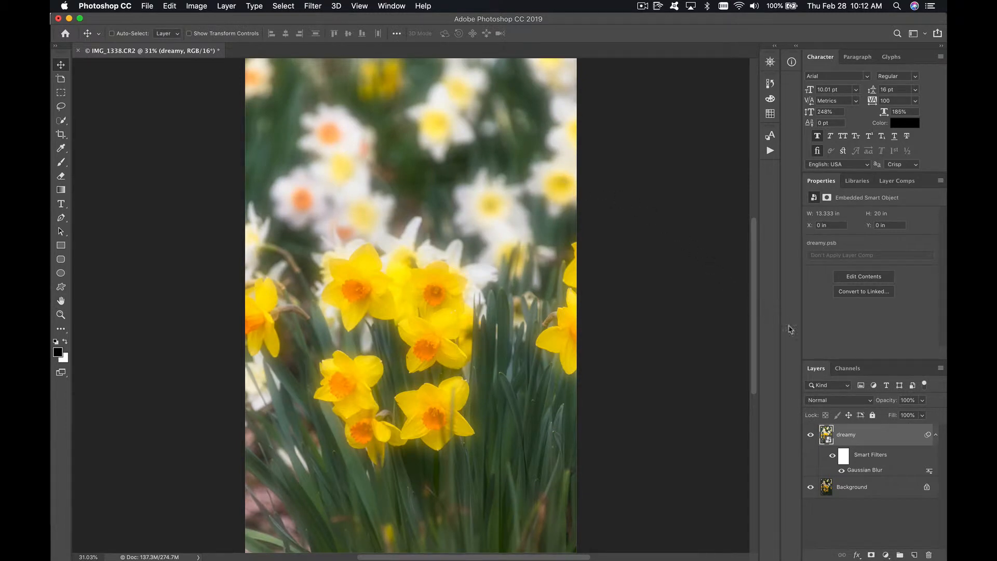
Toggle the dreamy layer's visibility to compare the photo with and without the glow
click(811, 435)
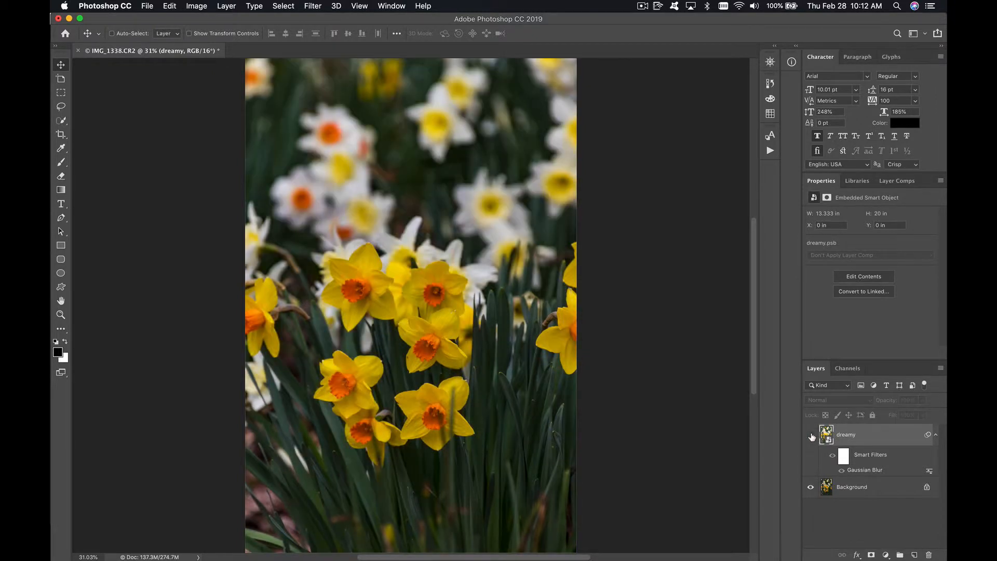
click(812, 436)
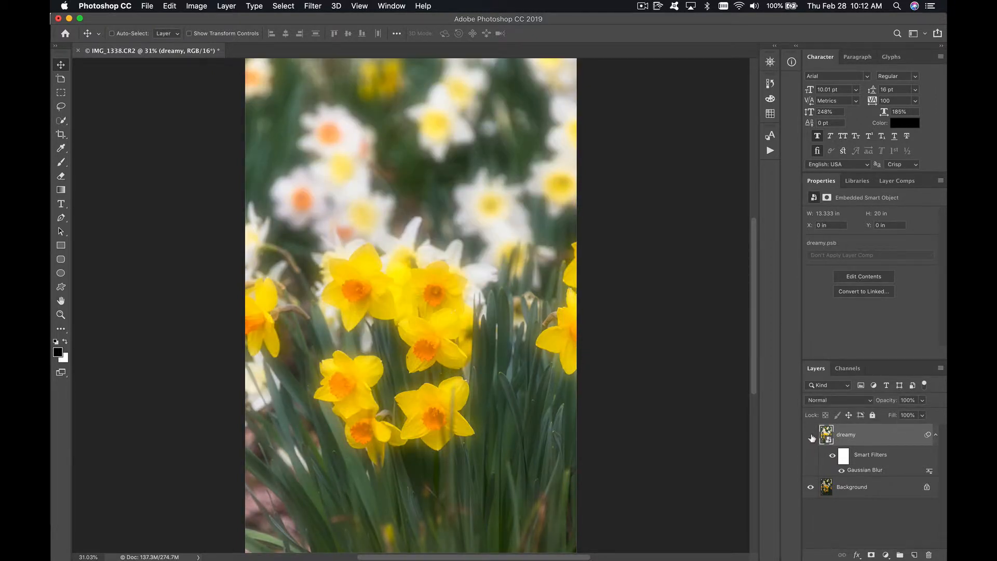
click(812, 436)
click(811, 436)
Try a Gaussian Blur radius of 173.6 pixels on the dreamy layer and compare it with the original photo
double_click(876, 471)
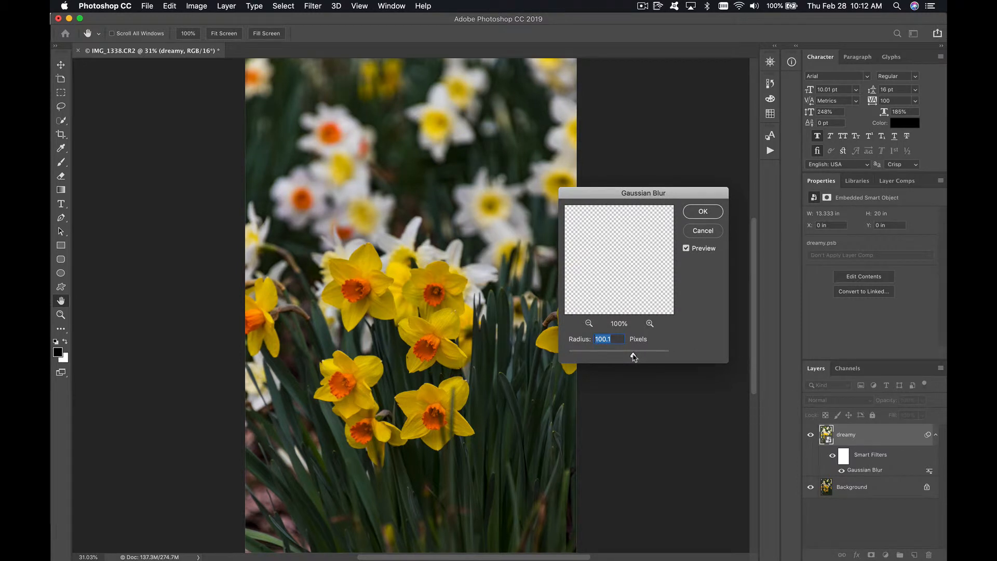
drag(634, 356, 647, 357)
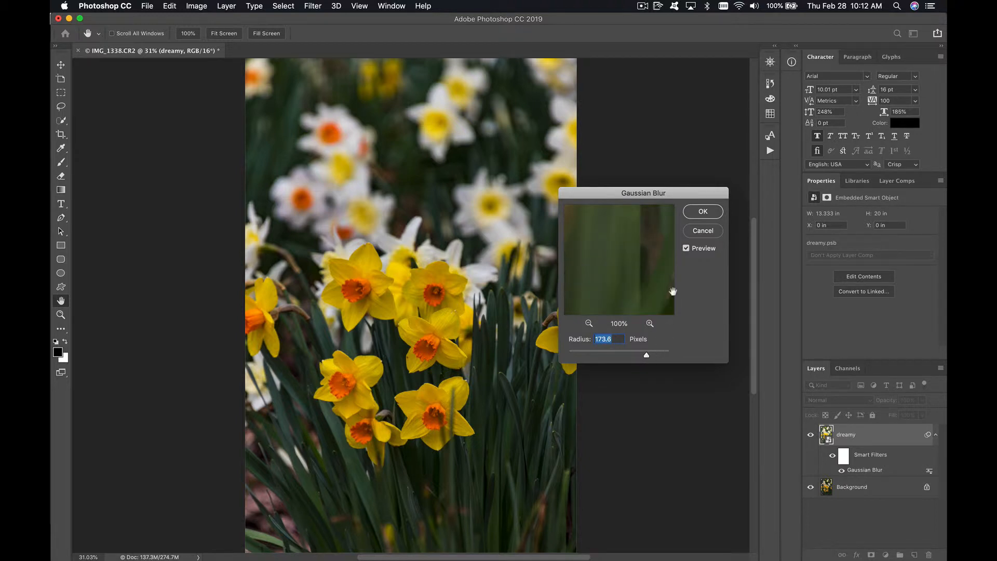
click(704, 212)
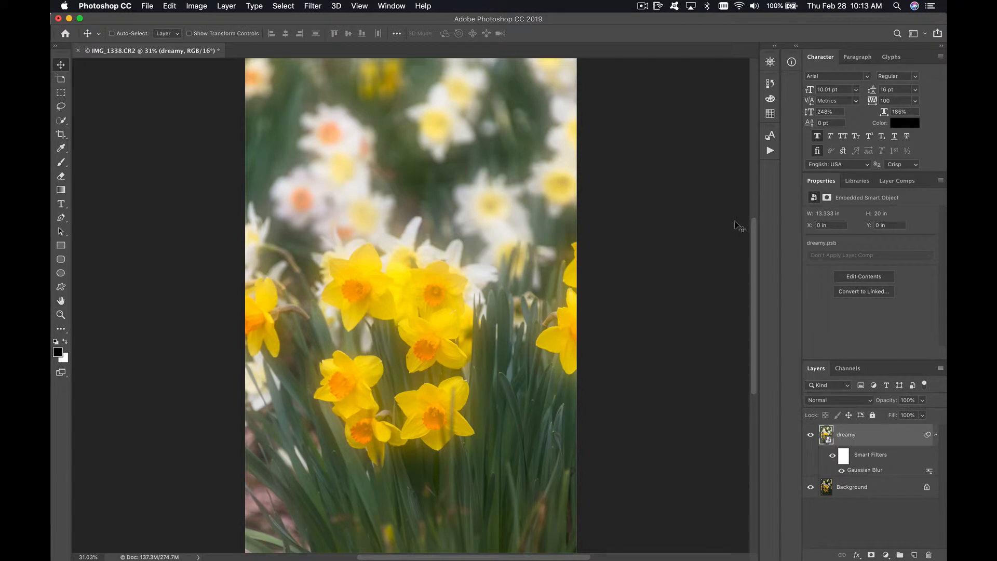
click(811, 437)
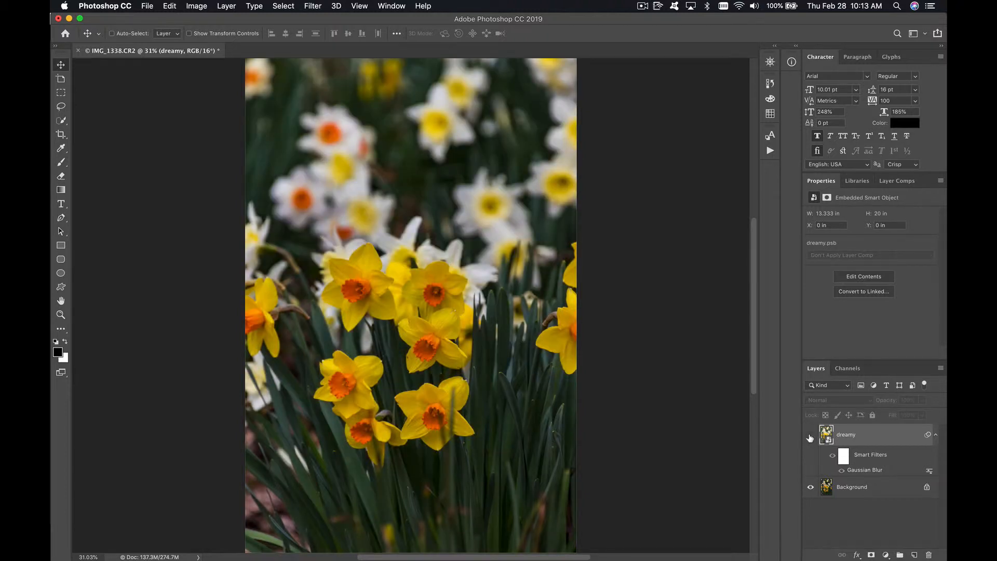
click(811, 436)
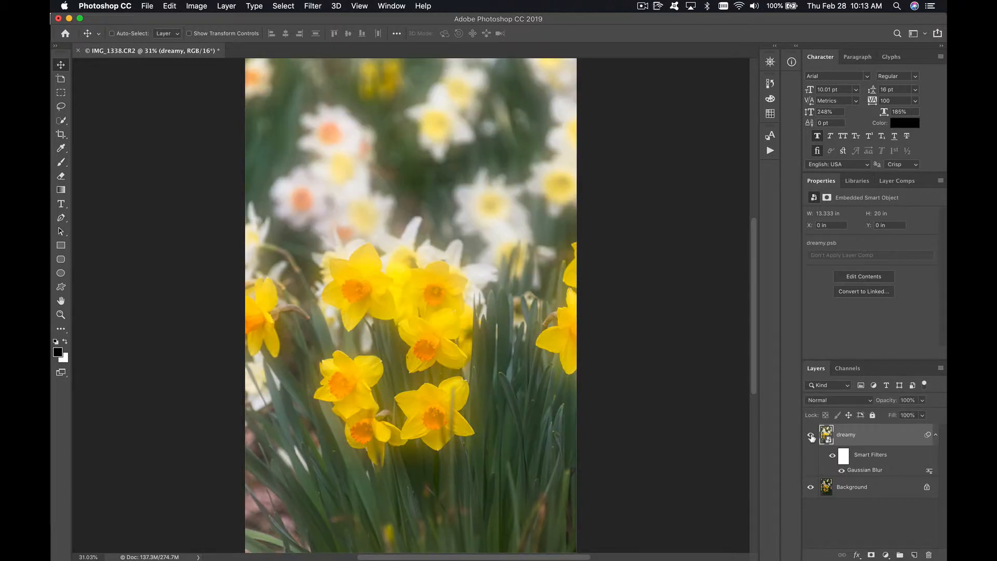
Set the radius of the dreamy layer's Gaussian Blur smart filter to about 108.9 pixels
double_click(876, 471)
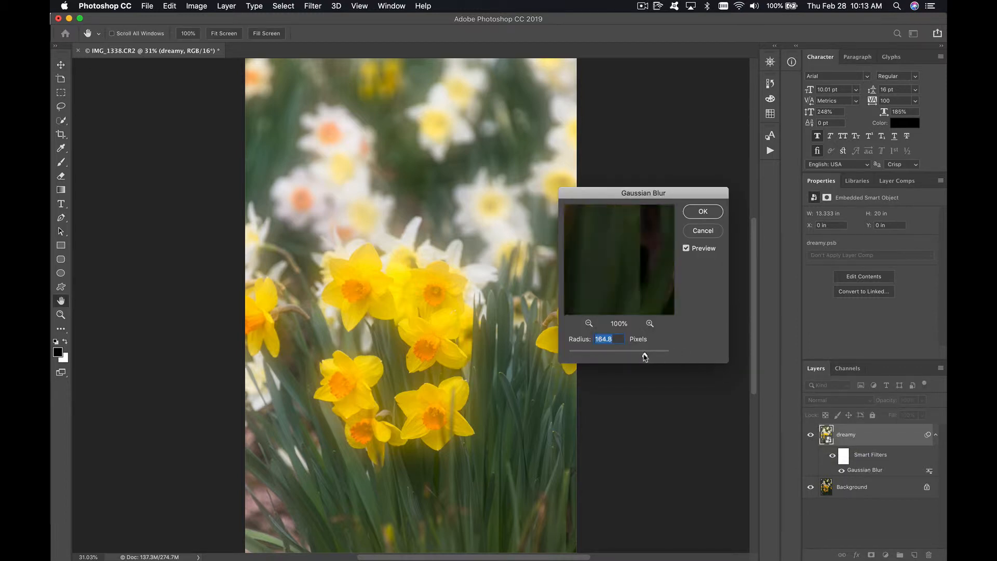
drag(645, 358, 634, 358)
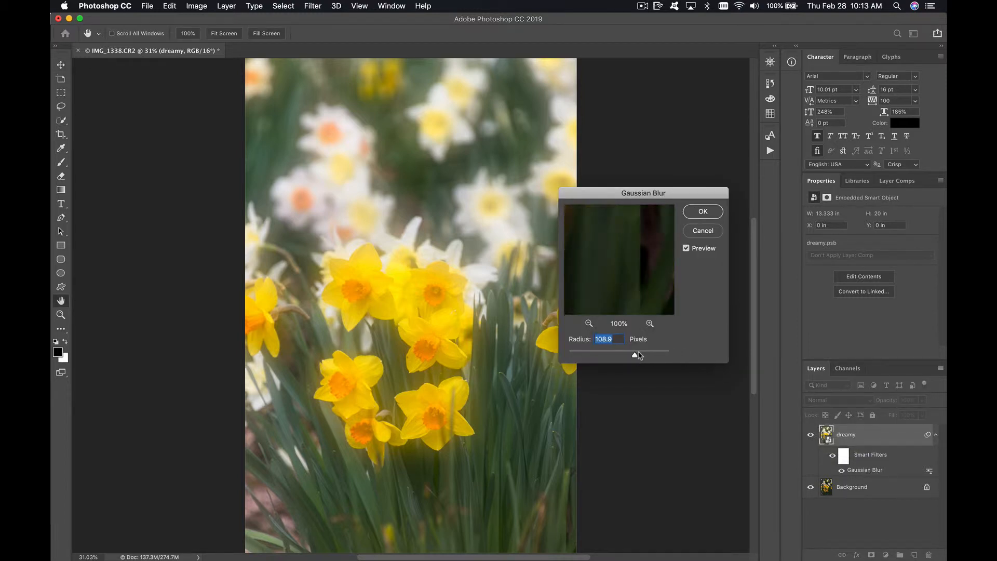
click(702, 212)
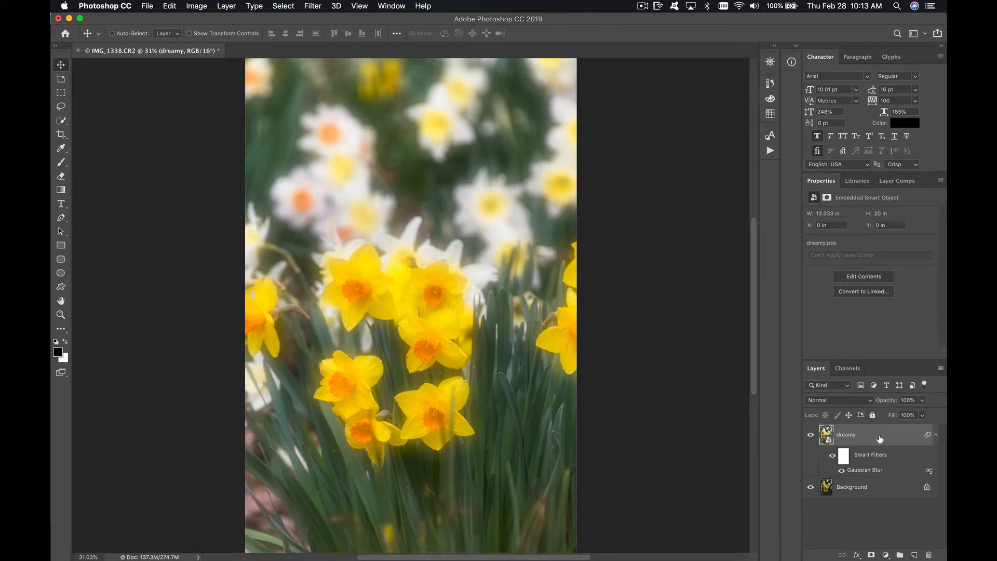
Preview 49.jpg from the Bokeh Images folder and place it as an embedded image with unchanged Camera Raw settings
click(148, 7)
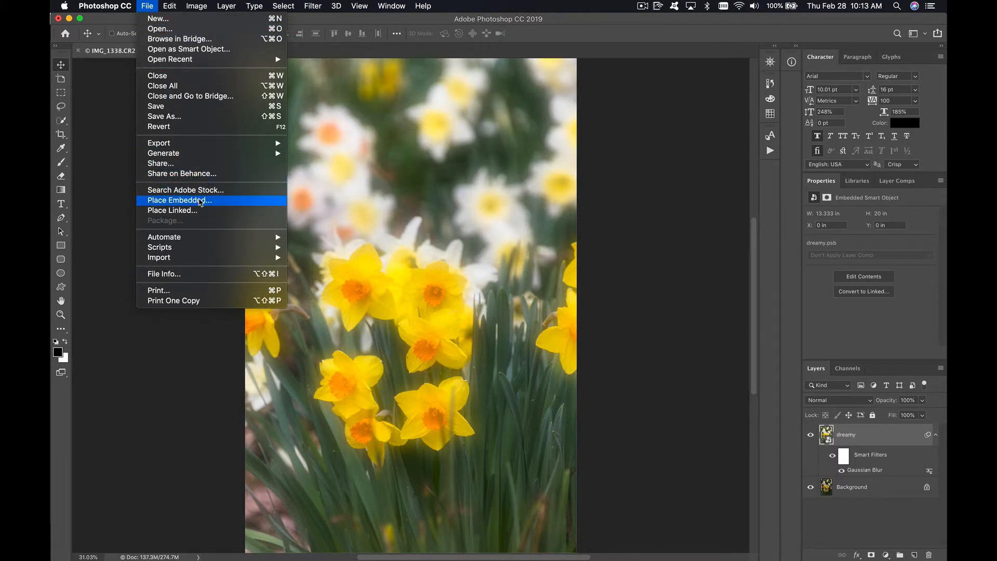
click(219, 203)
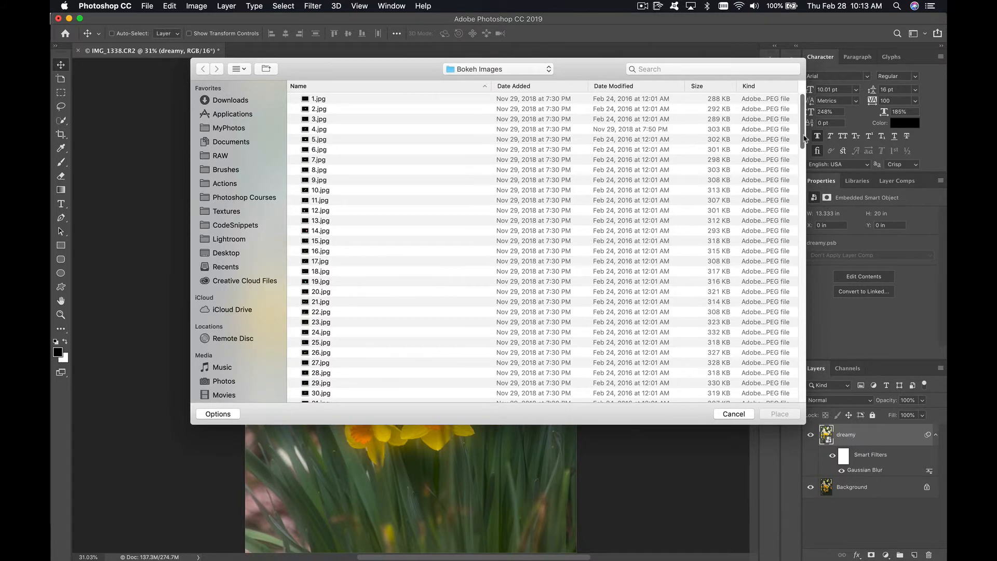
drag(802, 140, 798, 200)
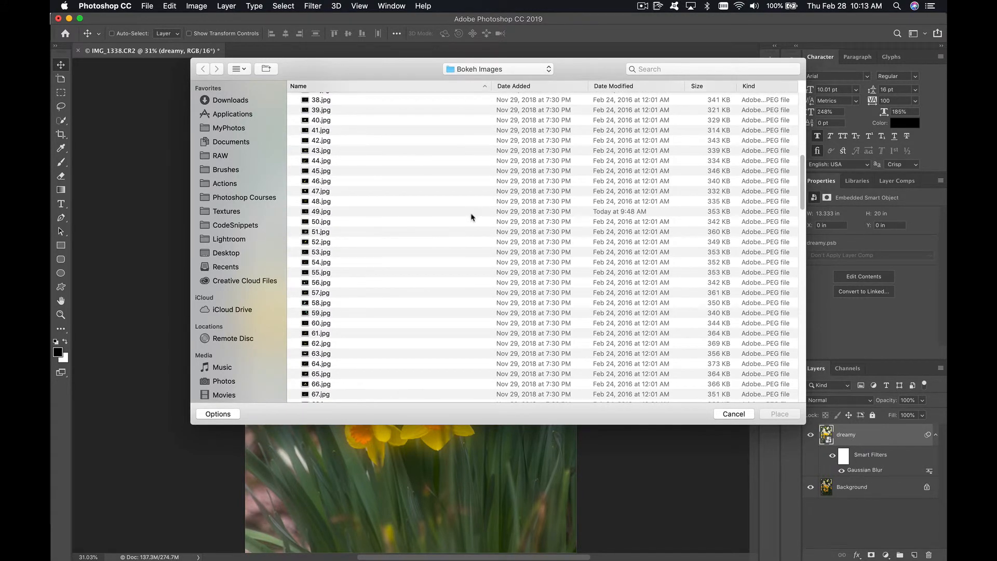
click(476, 214)
key(space)
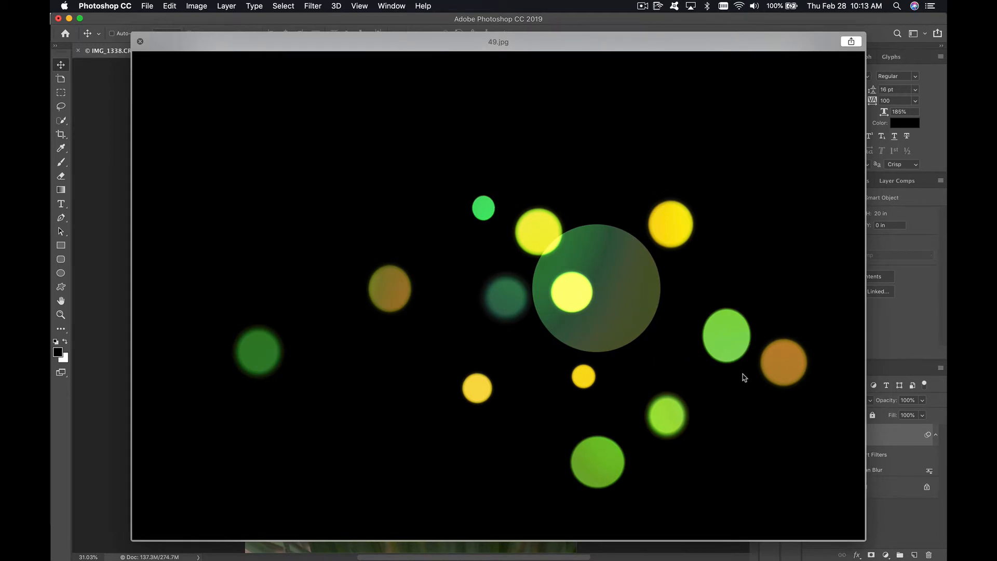
key(space)
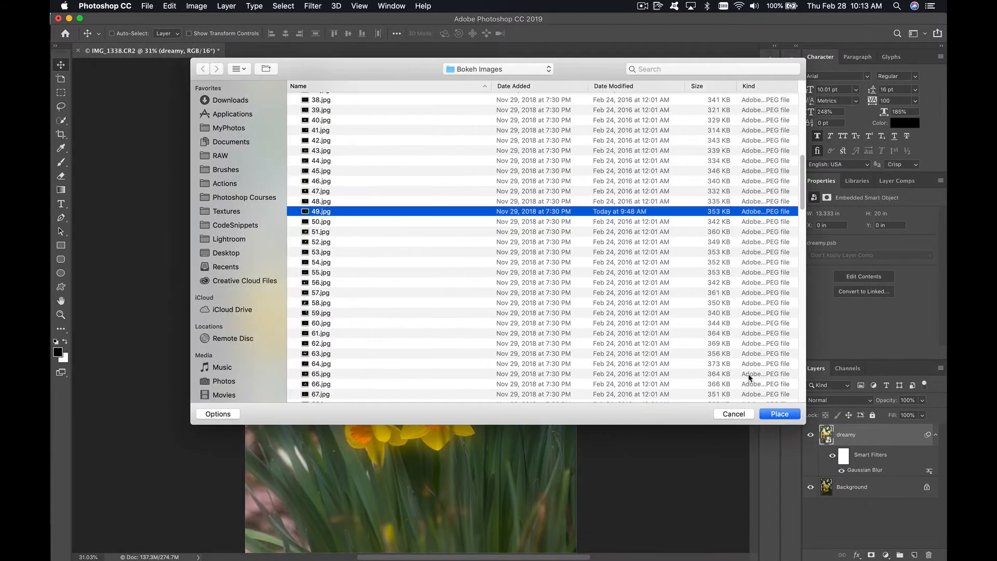
click(789, 415)
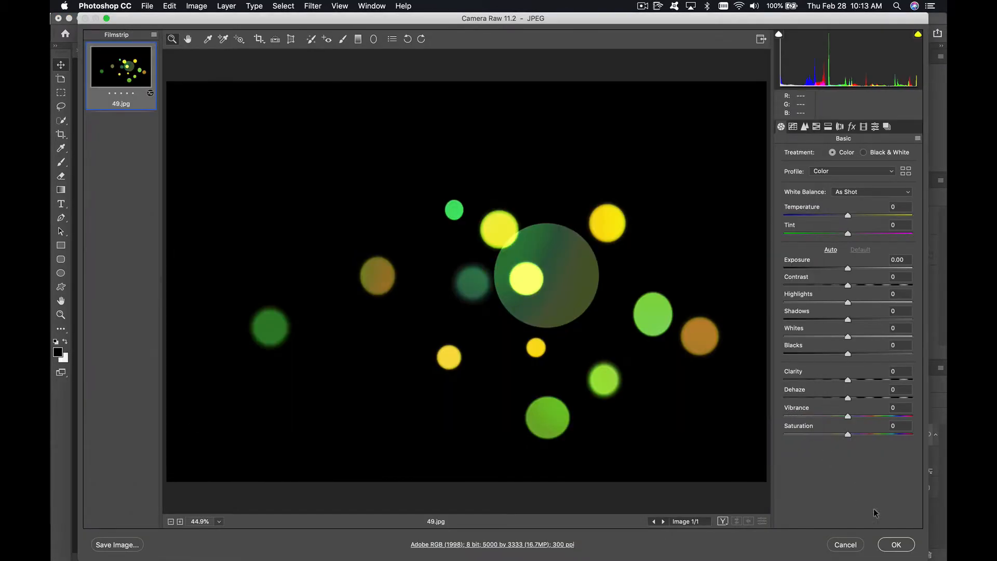
click(895, 544)
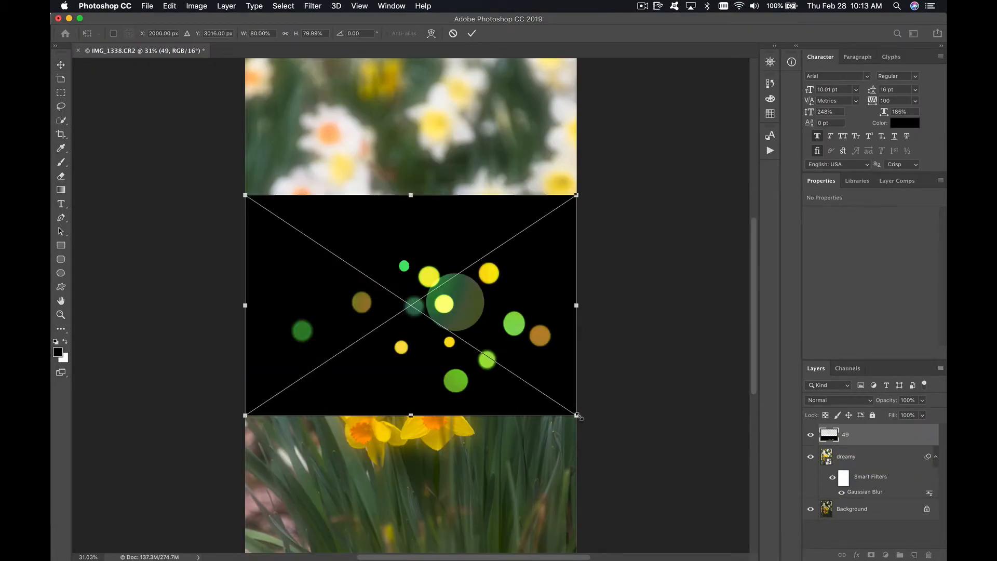
Rotate the placed bokeh image about 90 degrees and scale it to about 123% so it covers the whole photo
drag(577, 412, 298, 497)
drag(506, 359, 447, 275)
drag(462, 388, 574, 553)
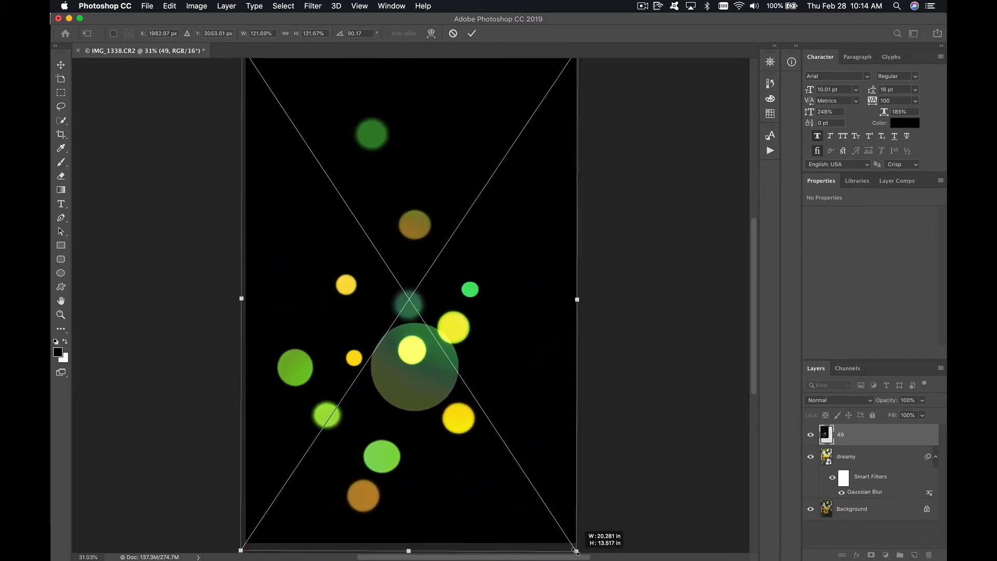
drag(577, 299, 584, 300)
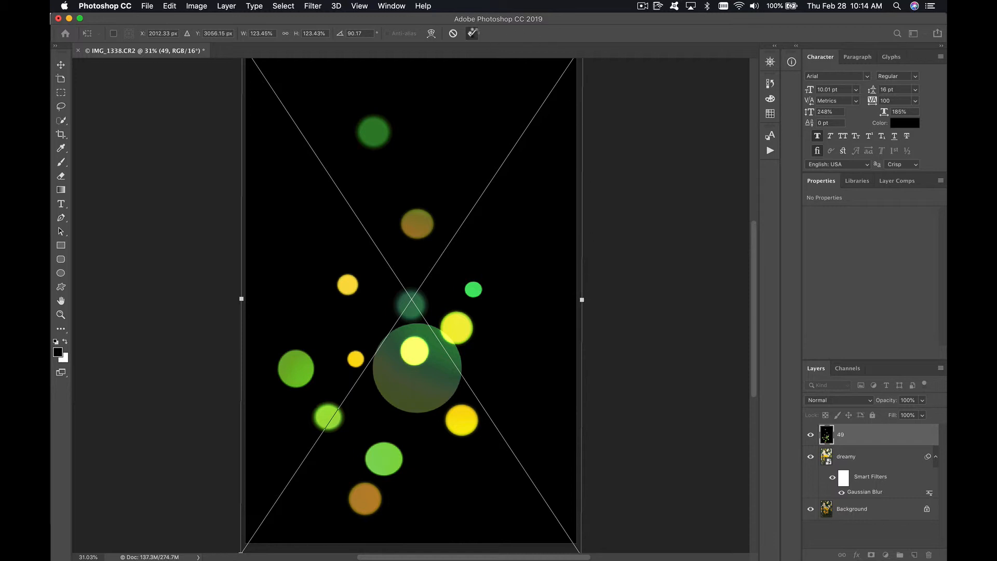
click(473, 34)
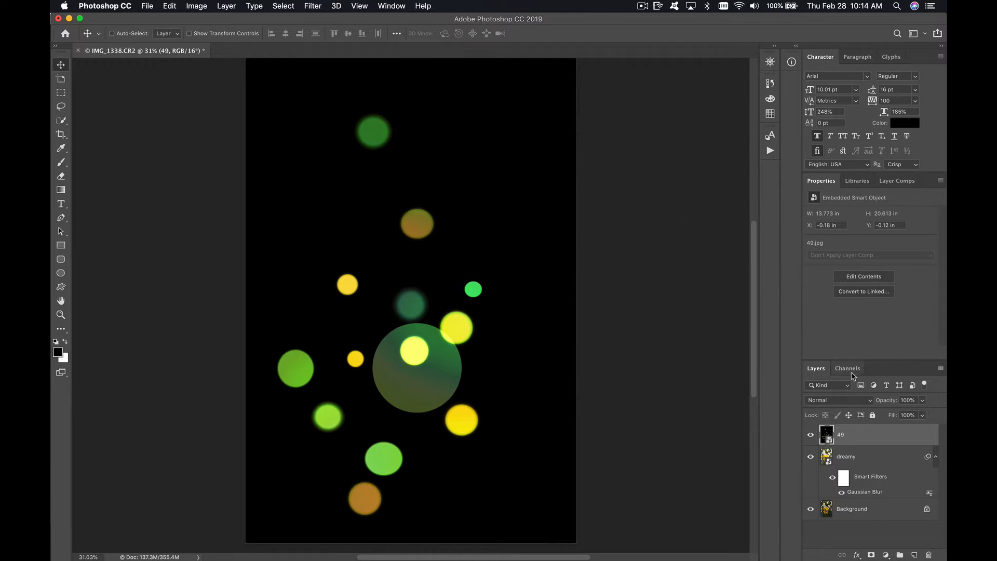
Set the 49 bokeh layer's blend mode to Screen and move it up and right to about X 3.4 in, Y -1.89 in
click(871, 403)
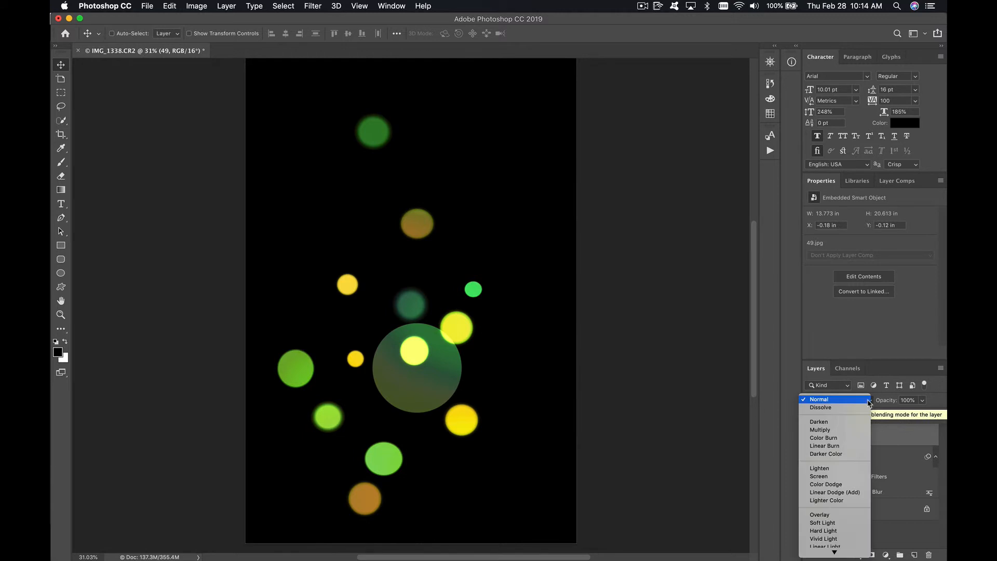
click(843, 477)
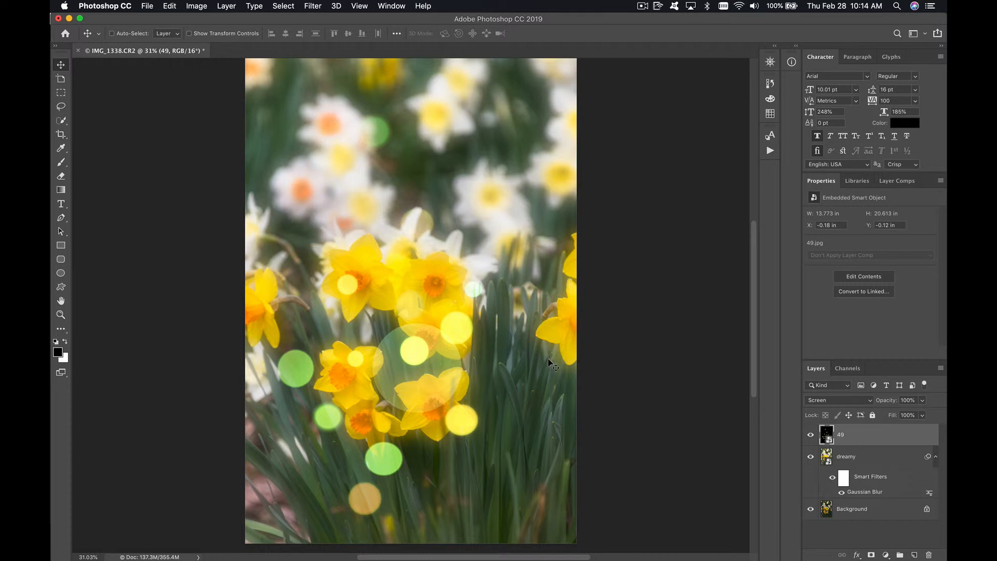
drag(510, 356, 597, 319)
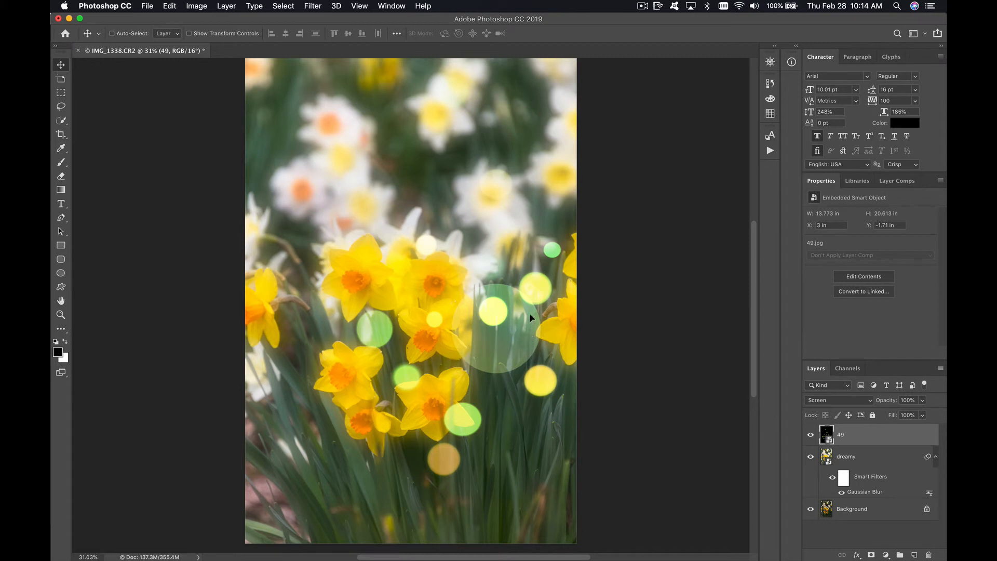
mouse_move(527, 332)
mouse_down()
mouse_move(539, 286)
mouse_move(539, 326)
mouse_up()
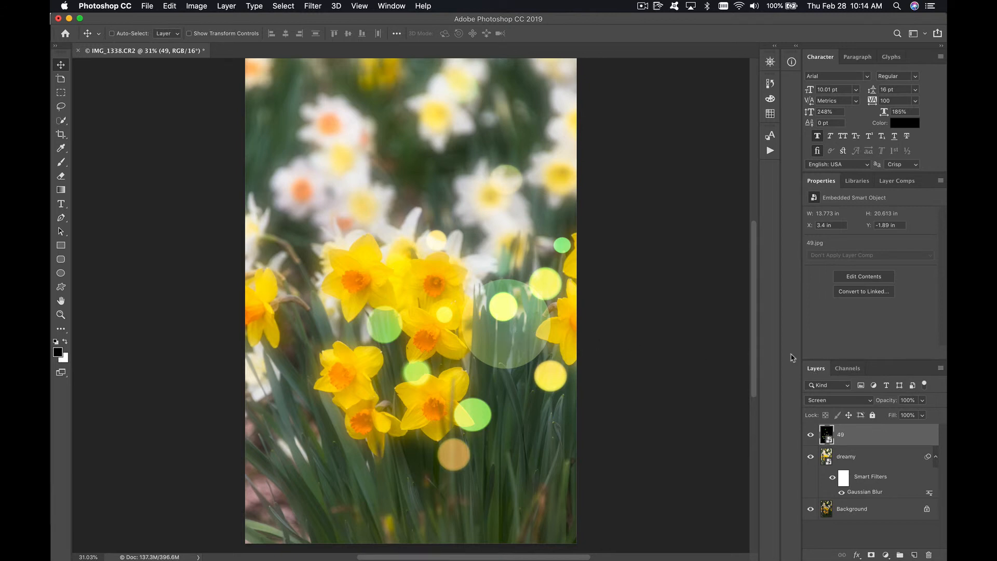
Lower the bokeh layer's opacity to 38% and move its circles up over the blurred flowers, to about X 3.23 in, Y -5.61 in
click(922, 402)
drag(923, 416, 893, 419)
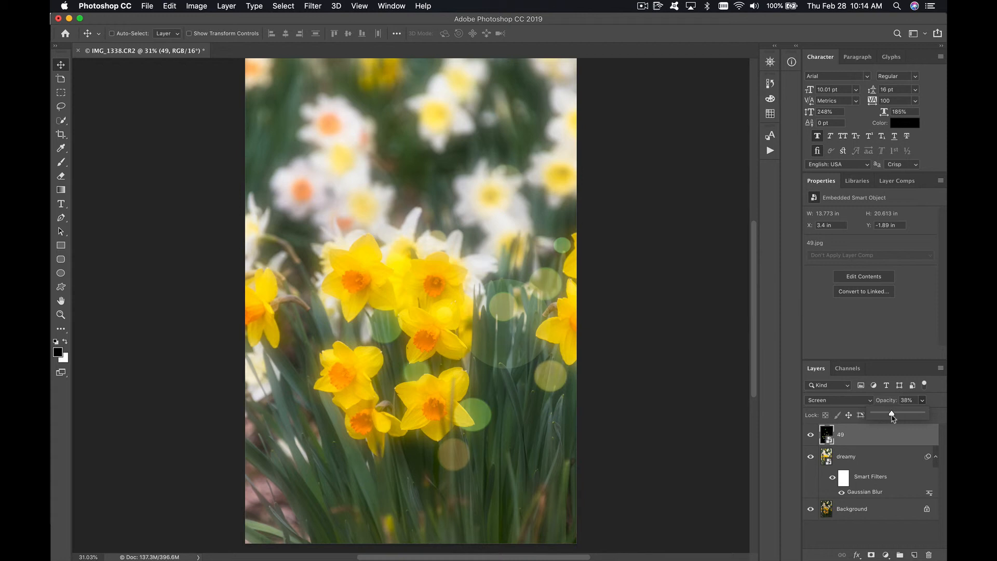
click(924, 403)
drag(526, 307, 514, 243)
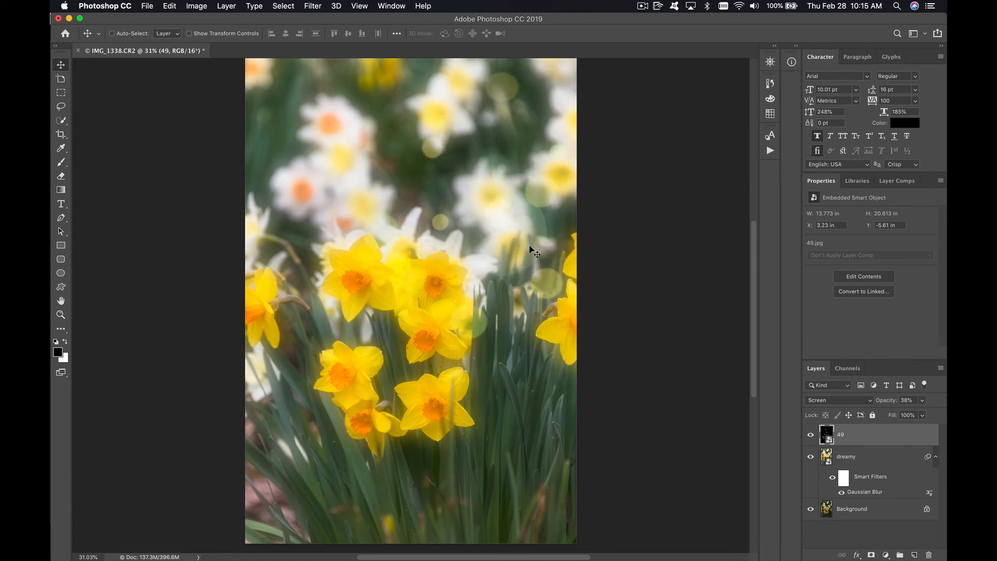